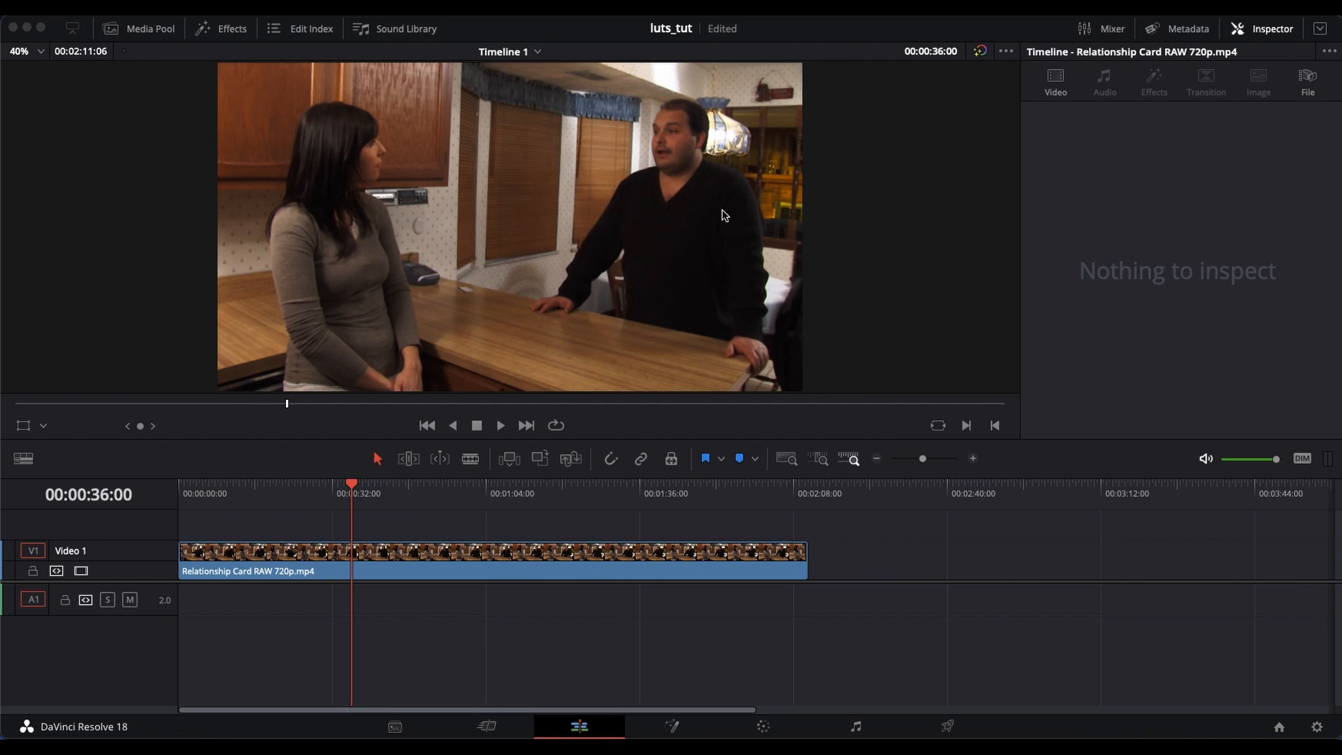
Step: Go to the frame at 00:00:58:22 and add a circular power window to the clip for colour grading
left_click_drag(356, 489, 464, 497)
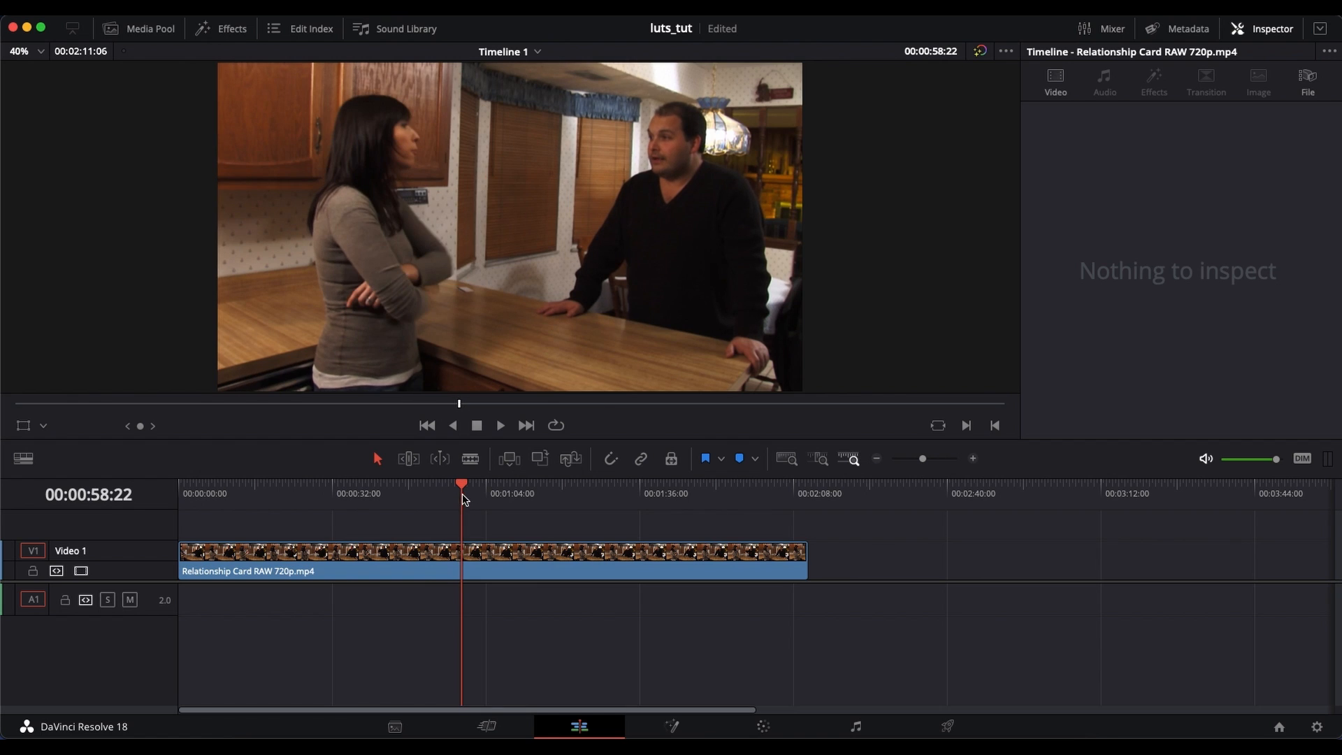
left_click(765, 728)
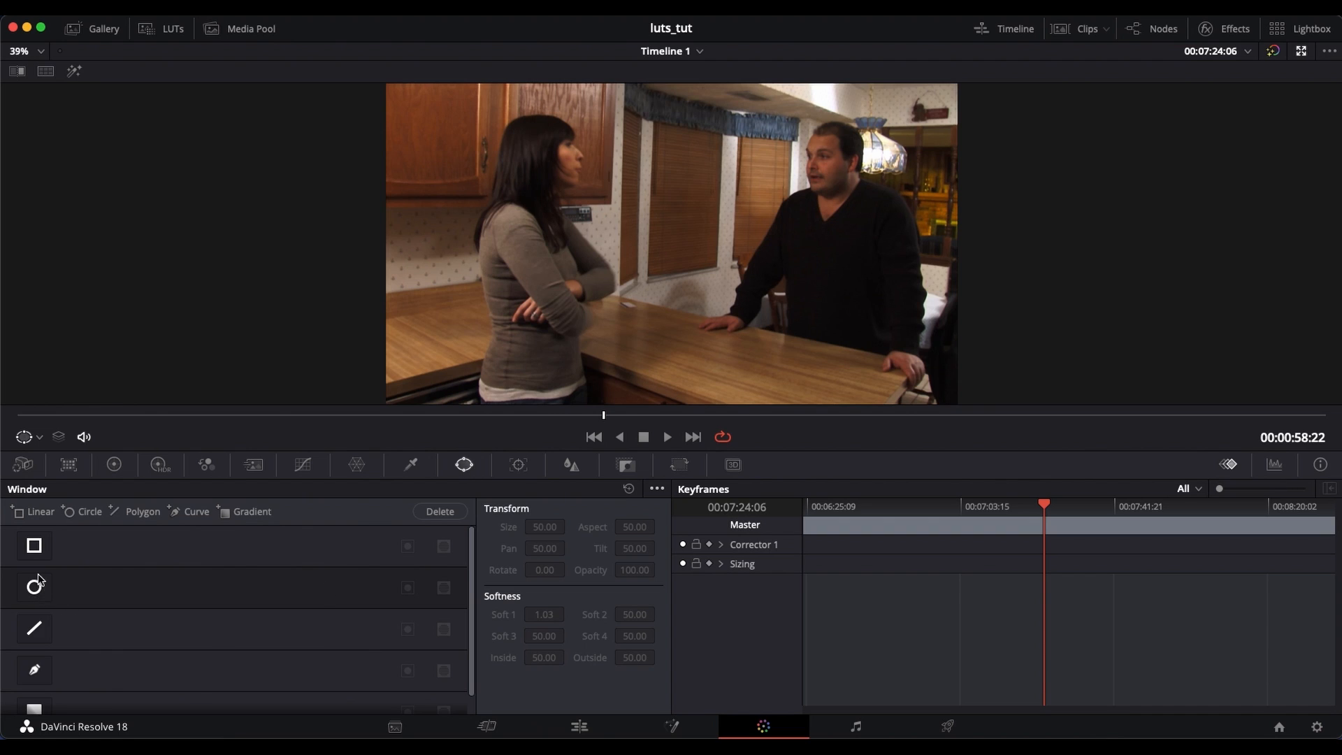
left_click(207, 587)
left_click(35, 589)
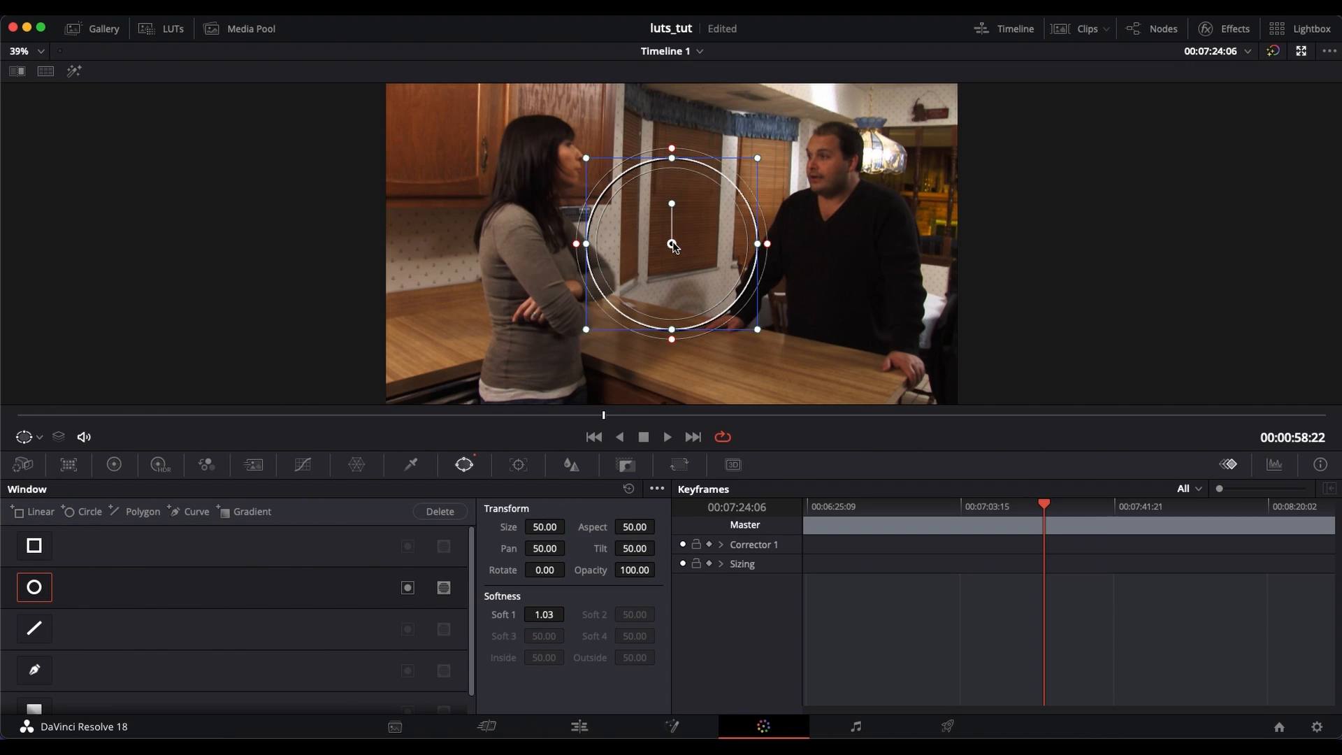
Step: Move the circular window over the man's head and shrink it to a size of 26.00 to fit closely
left_click_drag(672, 244, 807, 199)
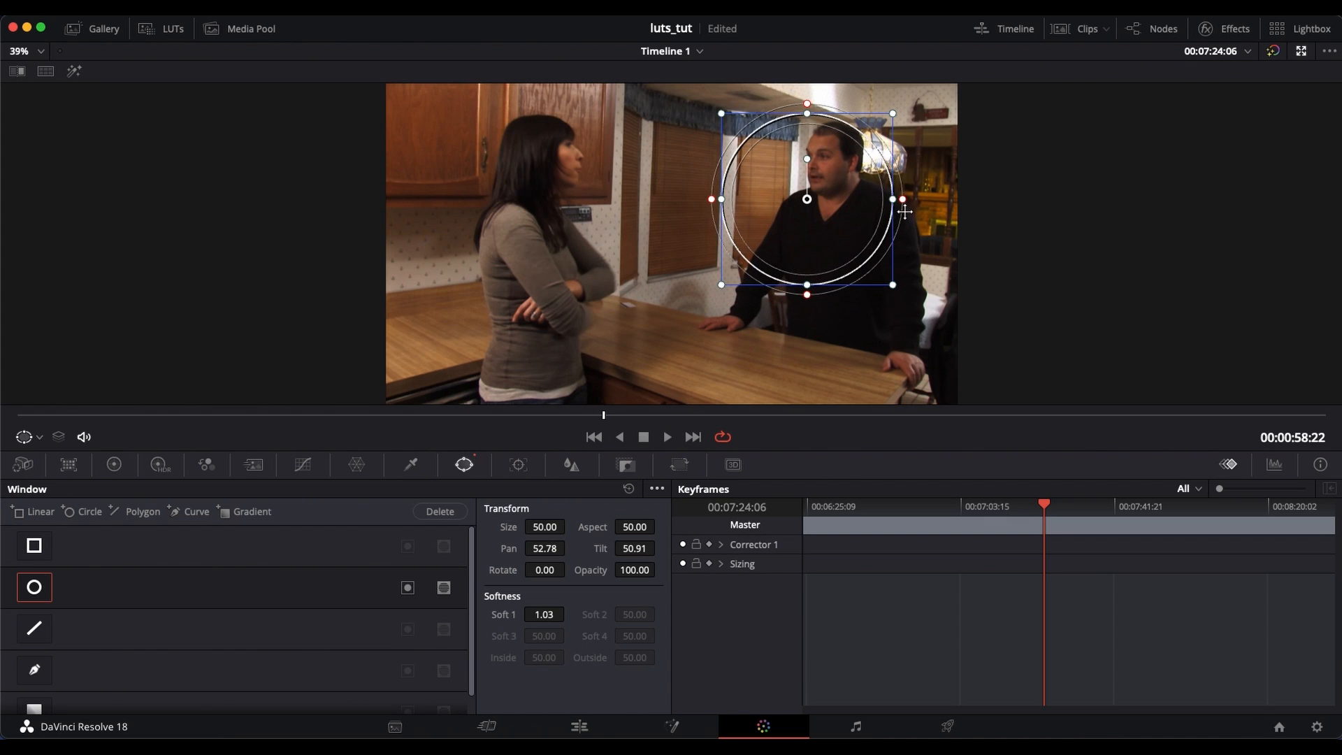
left_click_drag(902, 199, 869, 199)
left_click_drag(807, 285, 807, 252)
left_click_drag(871, 200, 846, 170)
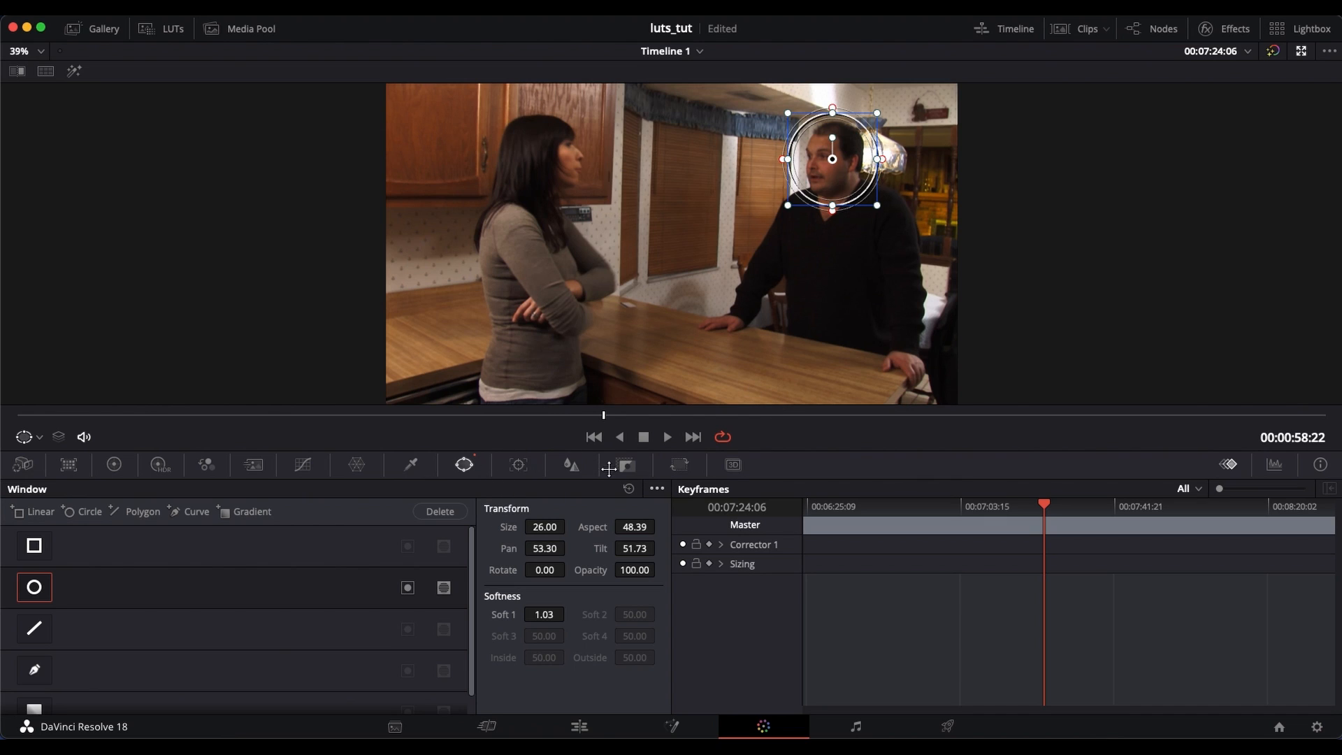
Step: Blur the windowed area with a linked radius of 1.06 and nudge the circle to cover the man's head
left_click(572, 465)
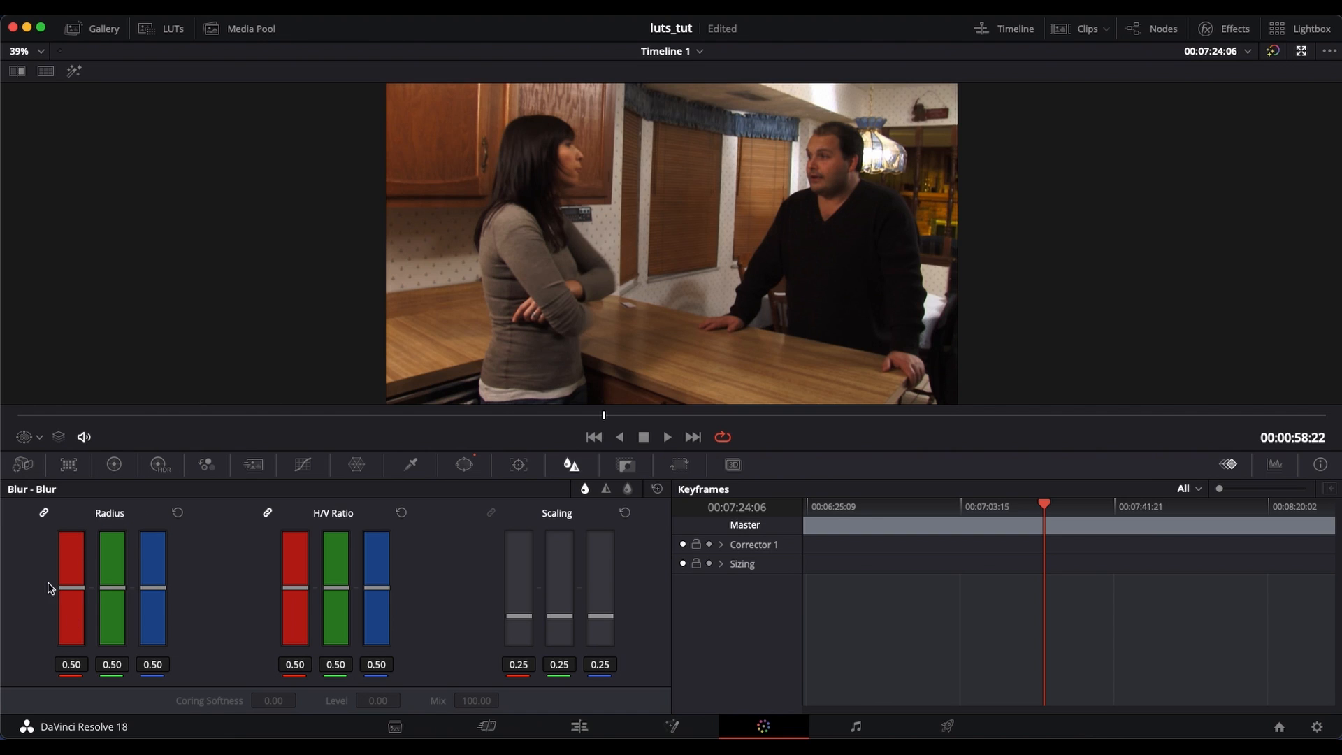
left_click_drag(164, 589, 170, 517)
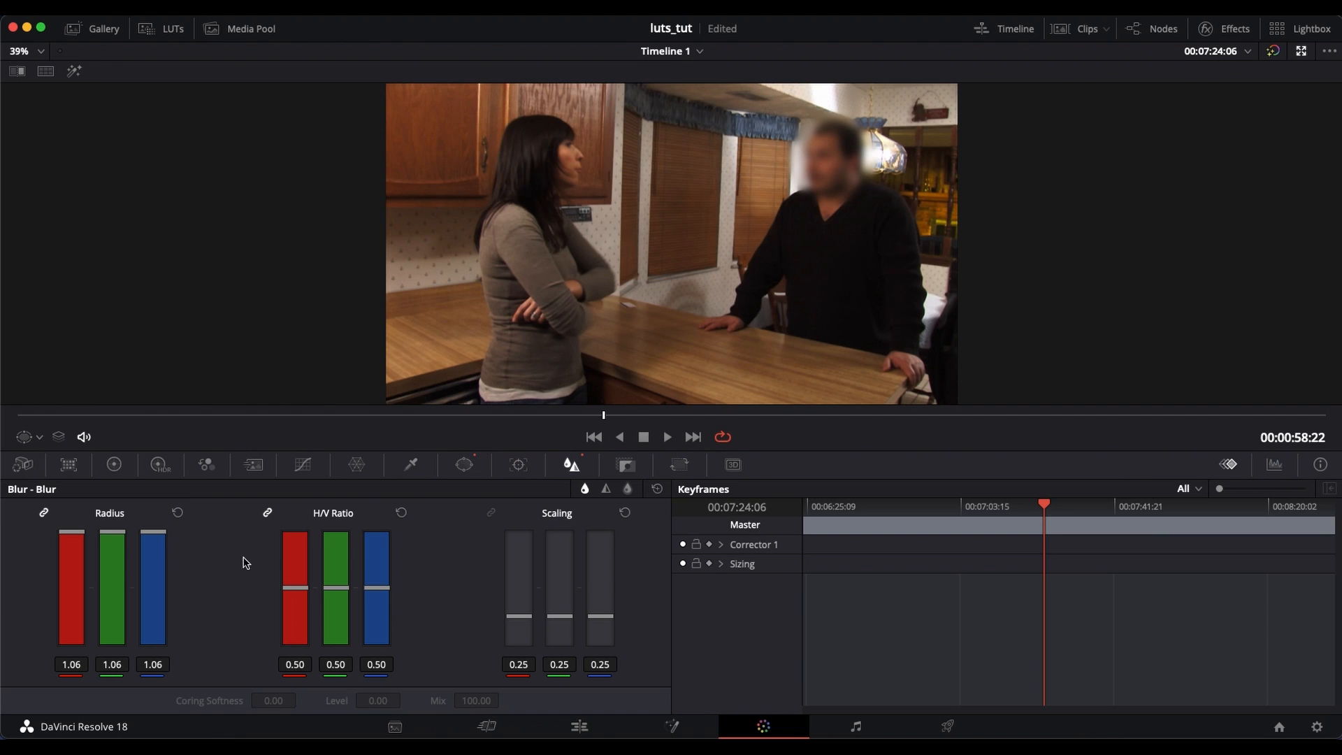
left_click(465, 467)
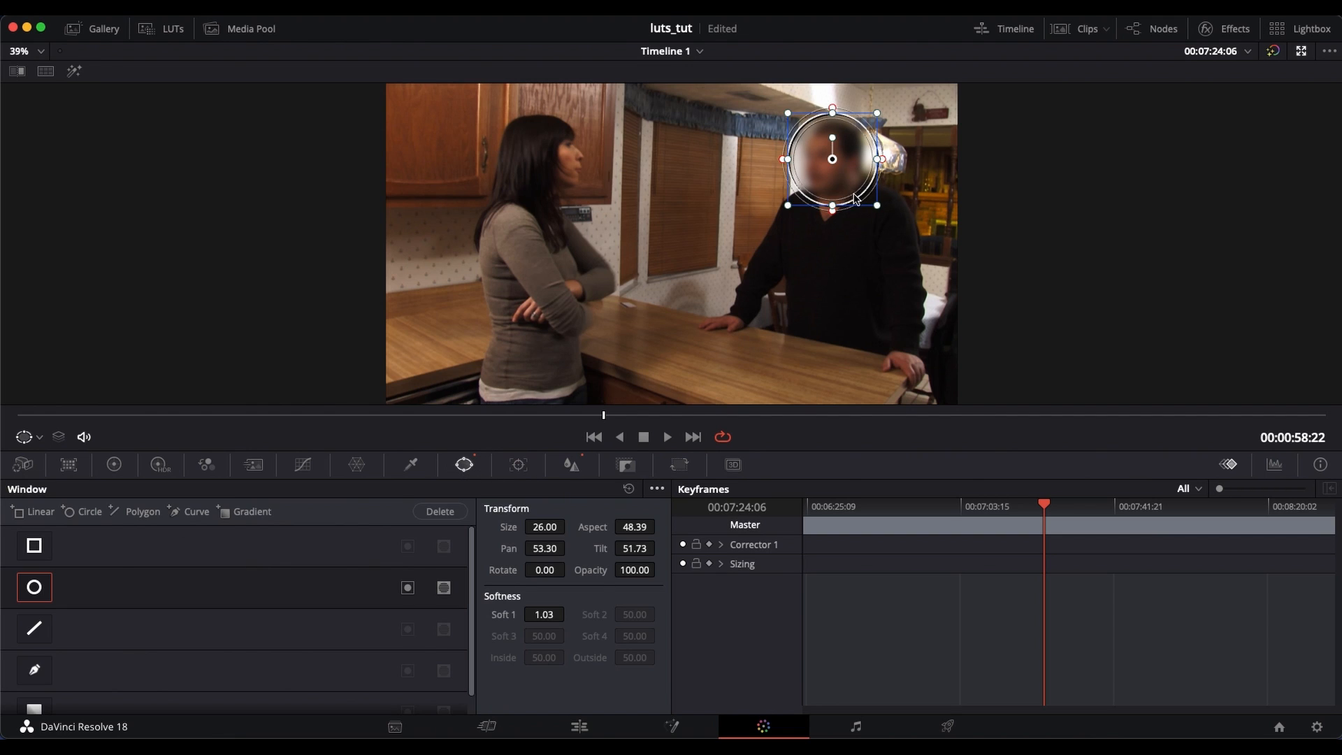
mouse_move(840, 179)
left_mouse_down()
mouse_move(812, 235)
mouse_move(827, 185)
mouse_move(653, 191)
mouse_move(578, 158)
mouse_move(548, 202)
mouse_move(587, 320)
mouse_move(600, 322)
mouse_move(721, 311)
mouse_move(844, 177)
left_mouse_up()
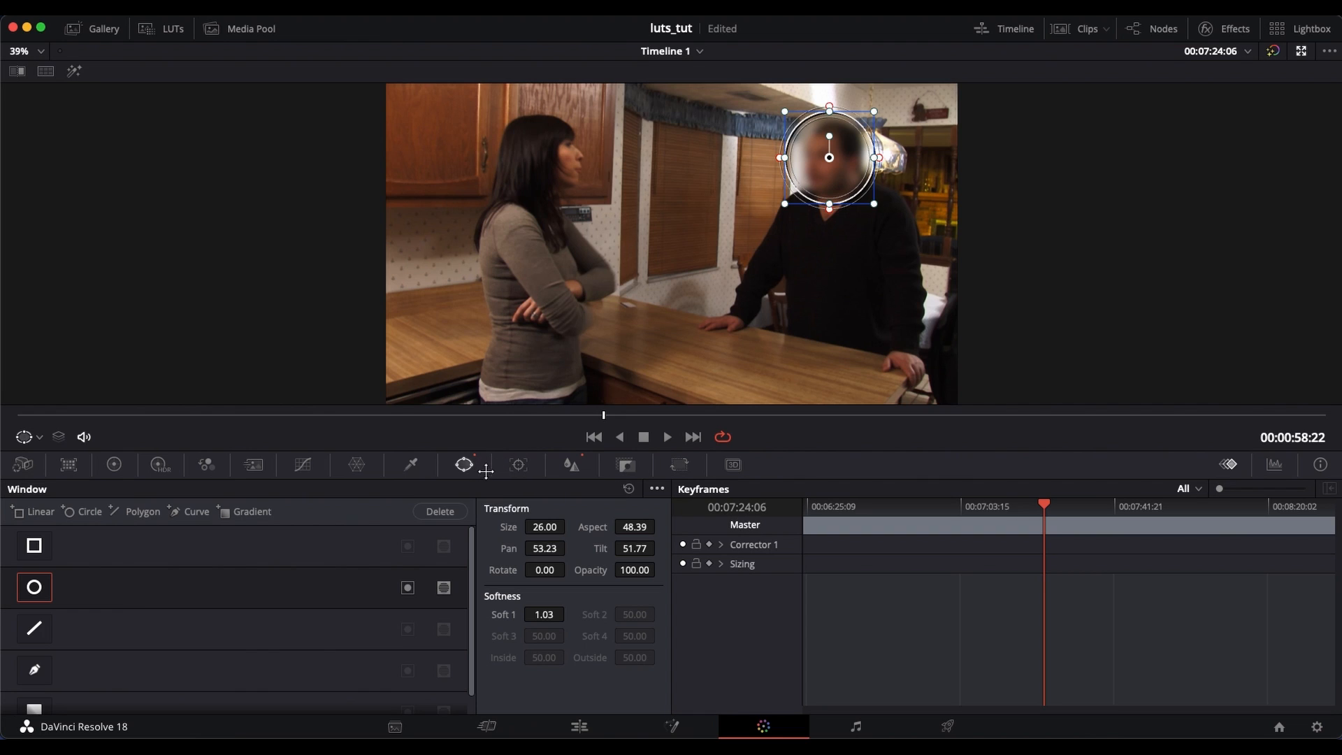
Step: Track the circular window forward and backward through the whole clip, and review how it follows the man's head
left_click(520, 466)
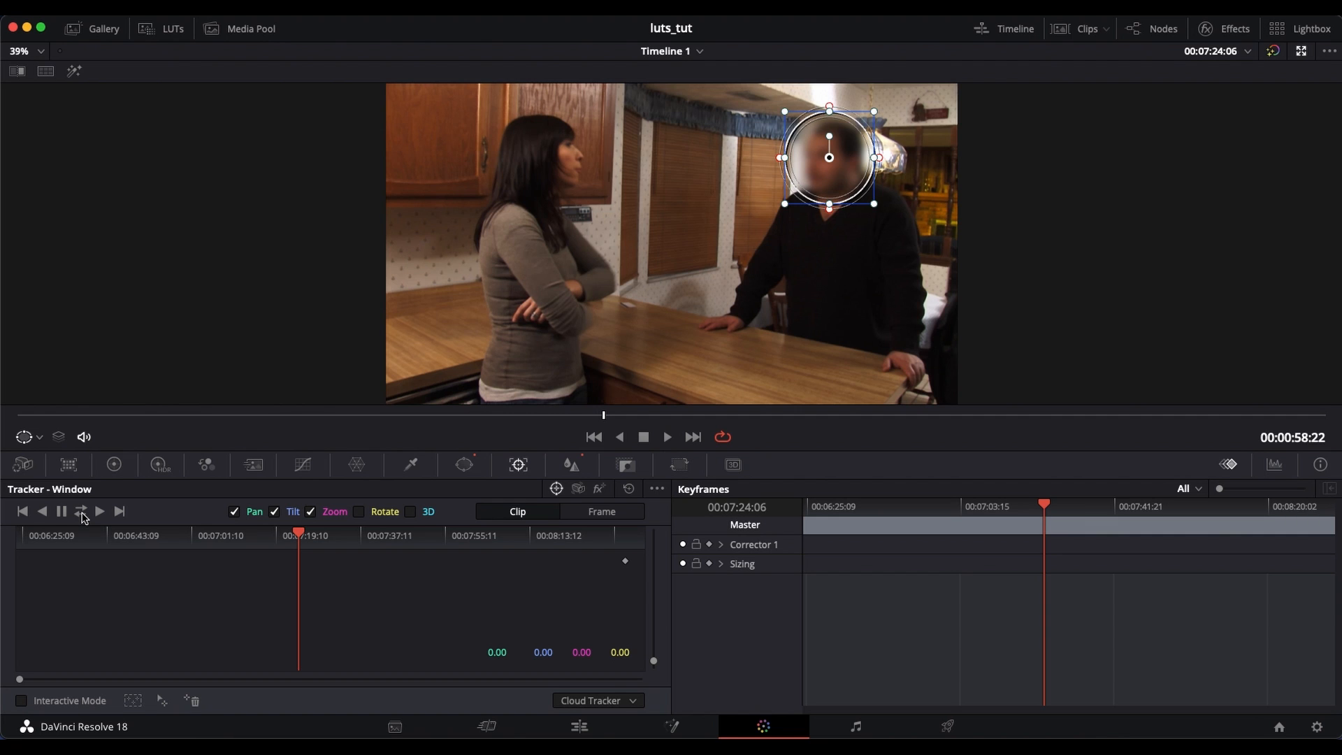
left_click(82, 514)
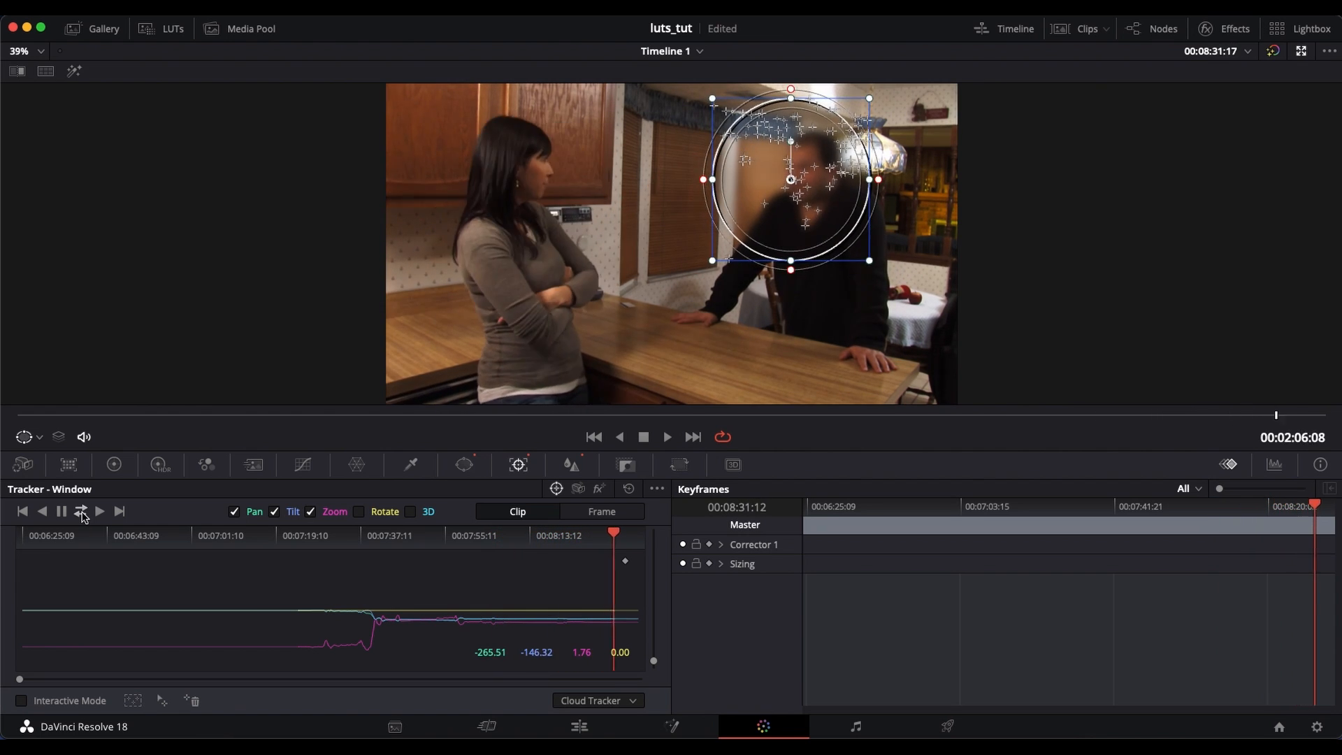
left_click(81, 513)
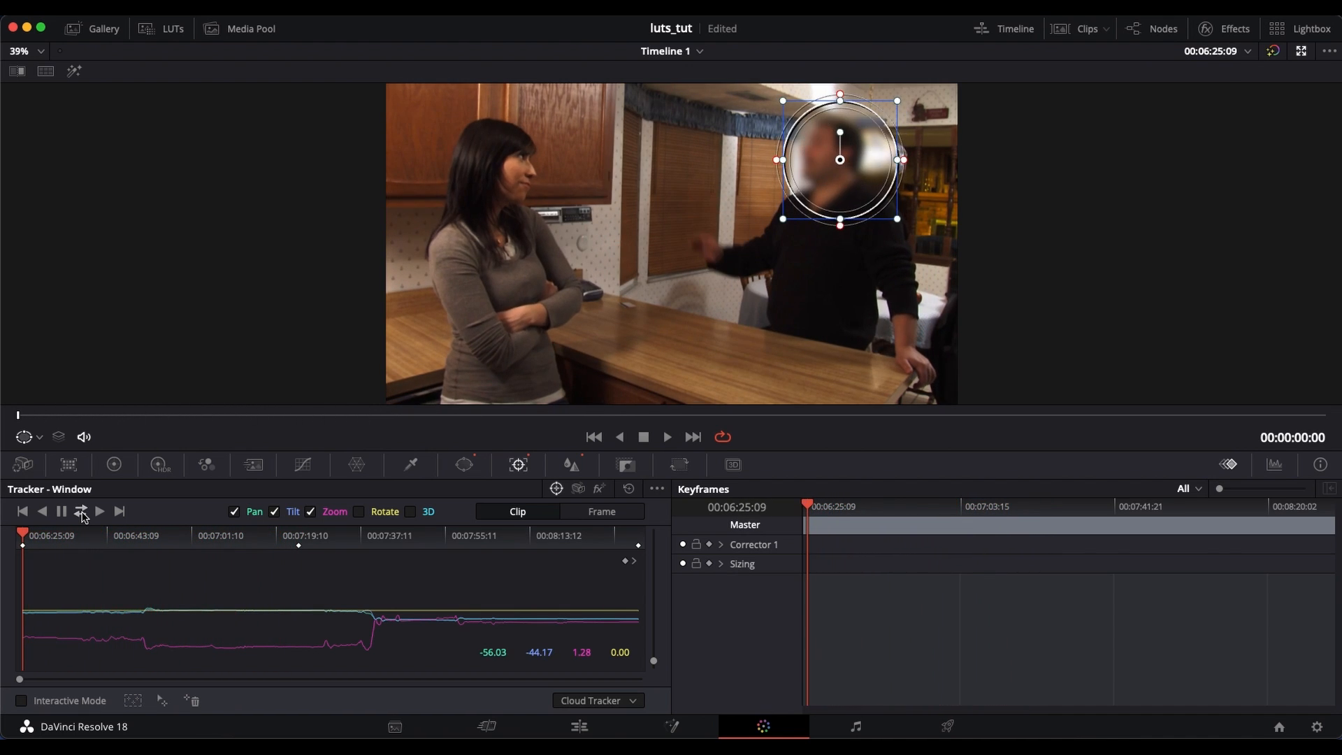
left_click(79, 515)
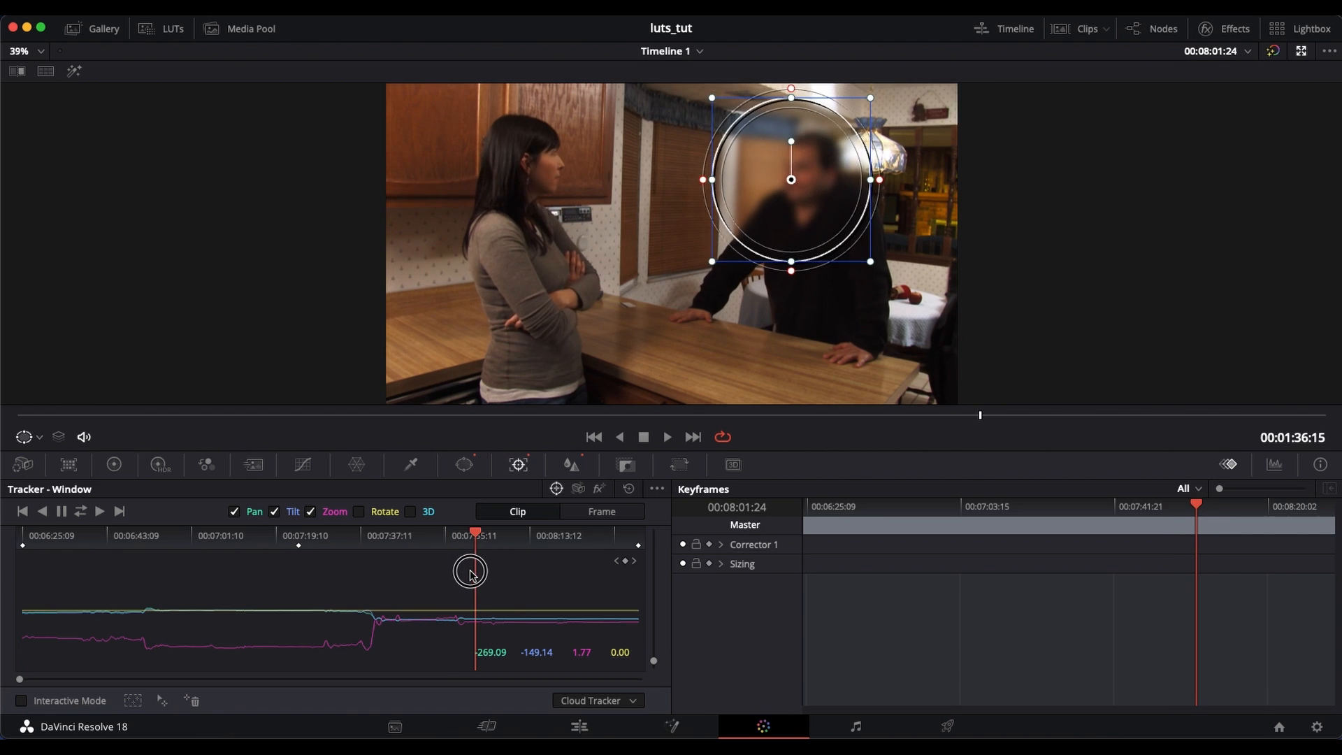
left_click_drag(463, 572, 363, 568)
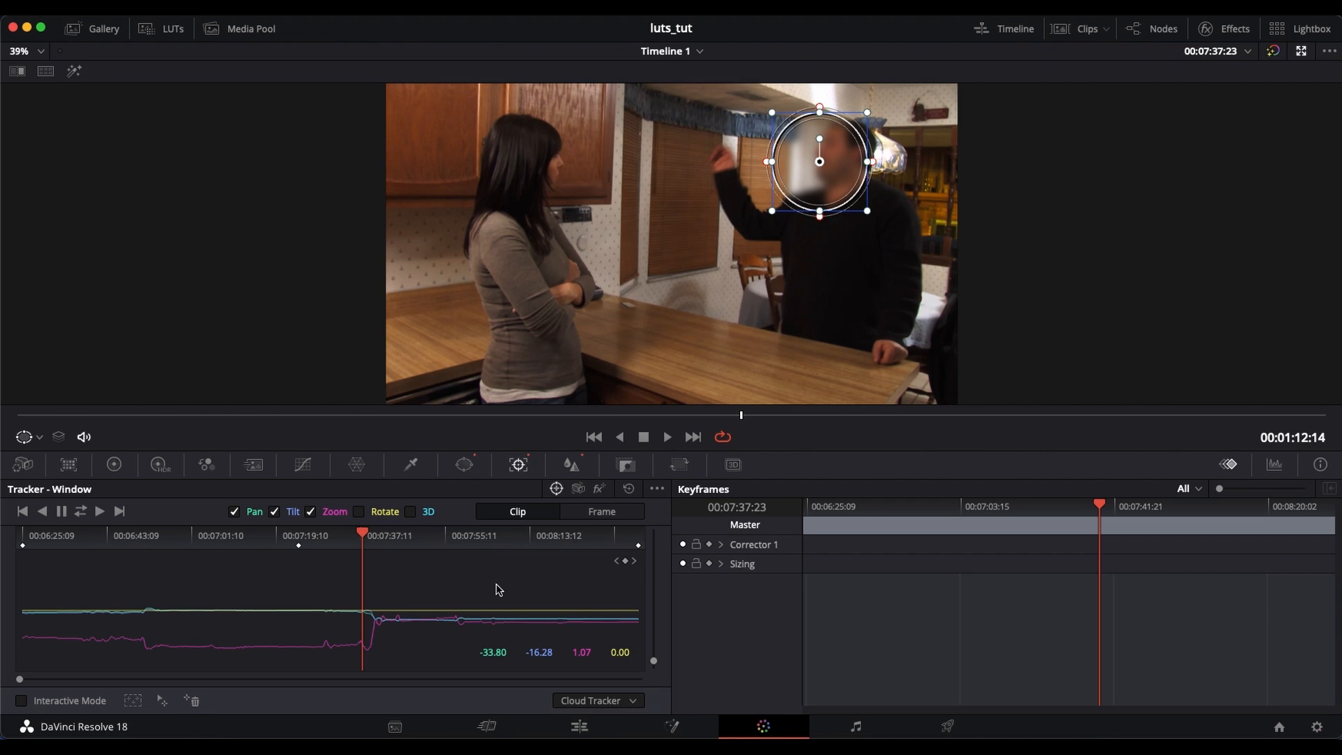
Step: Set the tracker to Frame mode and recentre the circle on the man's head at 00:01:04:17
left_click(602, 514)
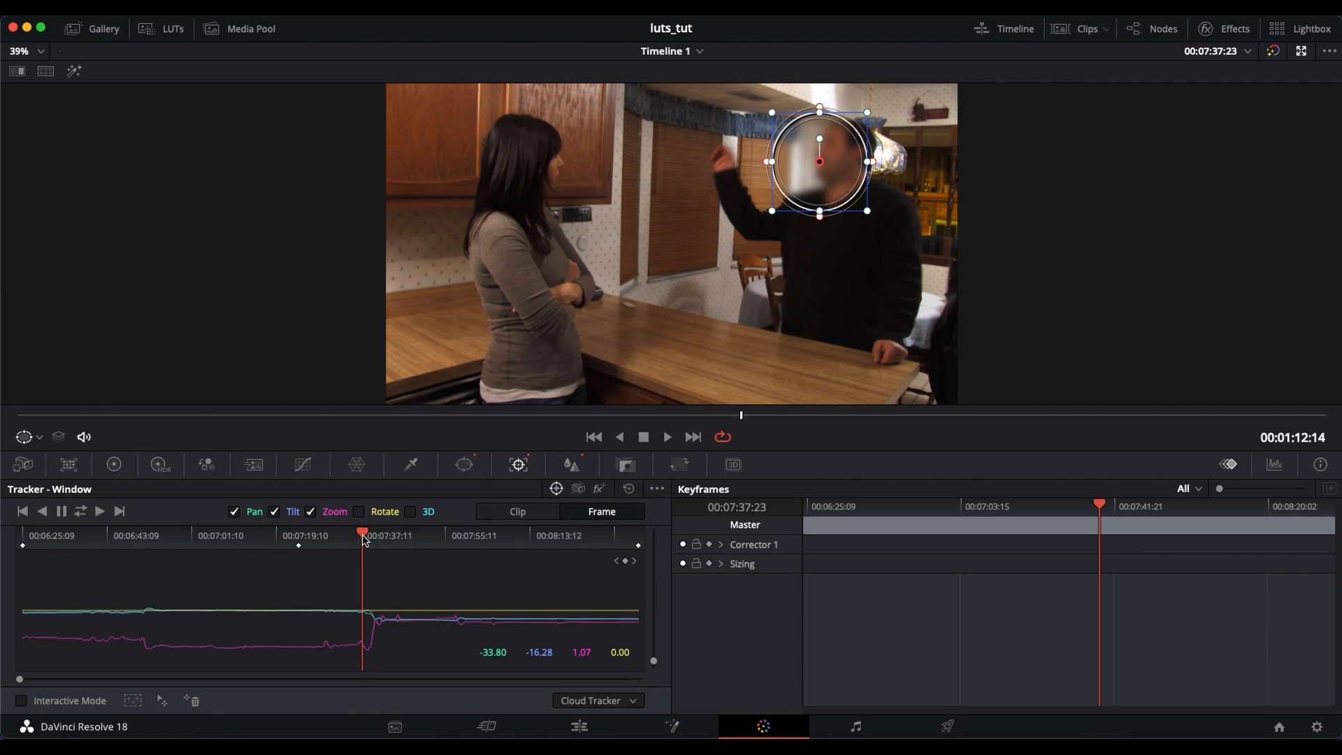
left_click_drag(365, 535, 326, 557)
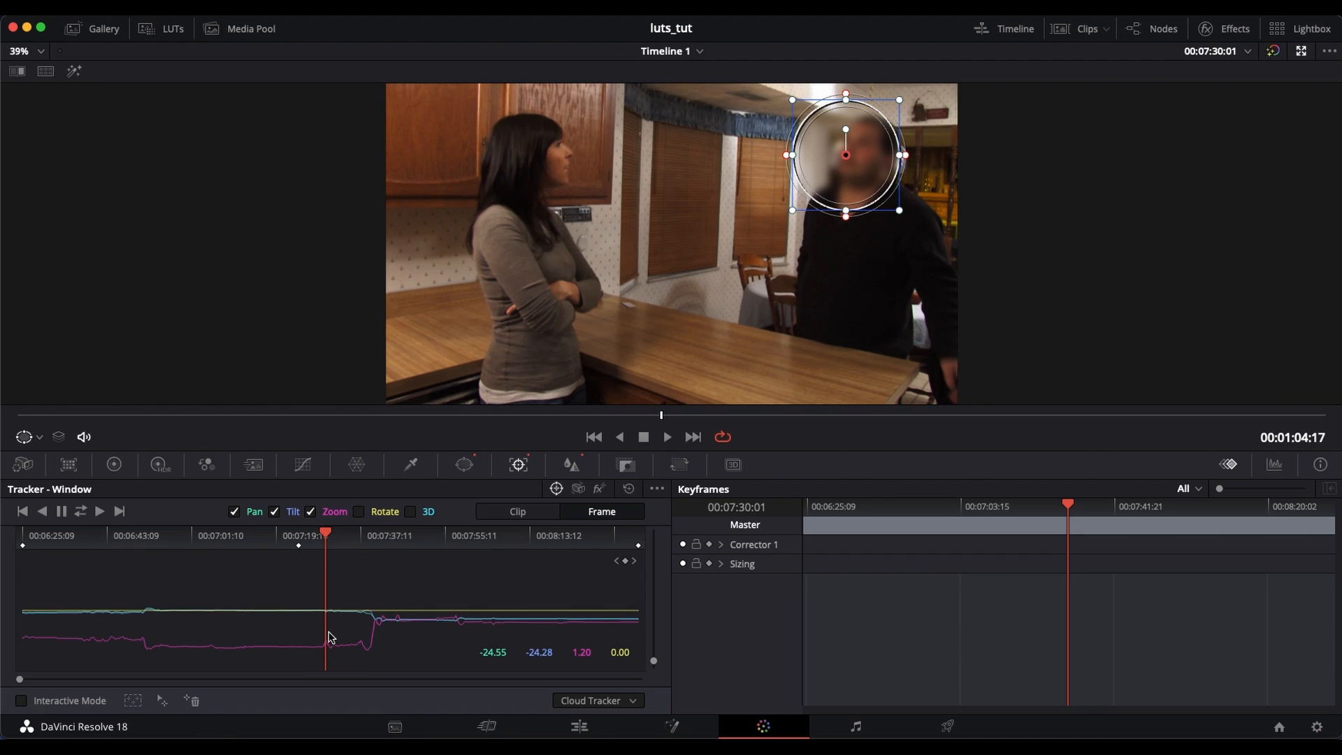
left_click_drag(860, 179, 878, 172)
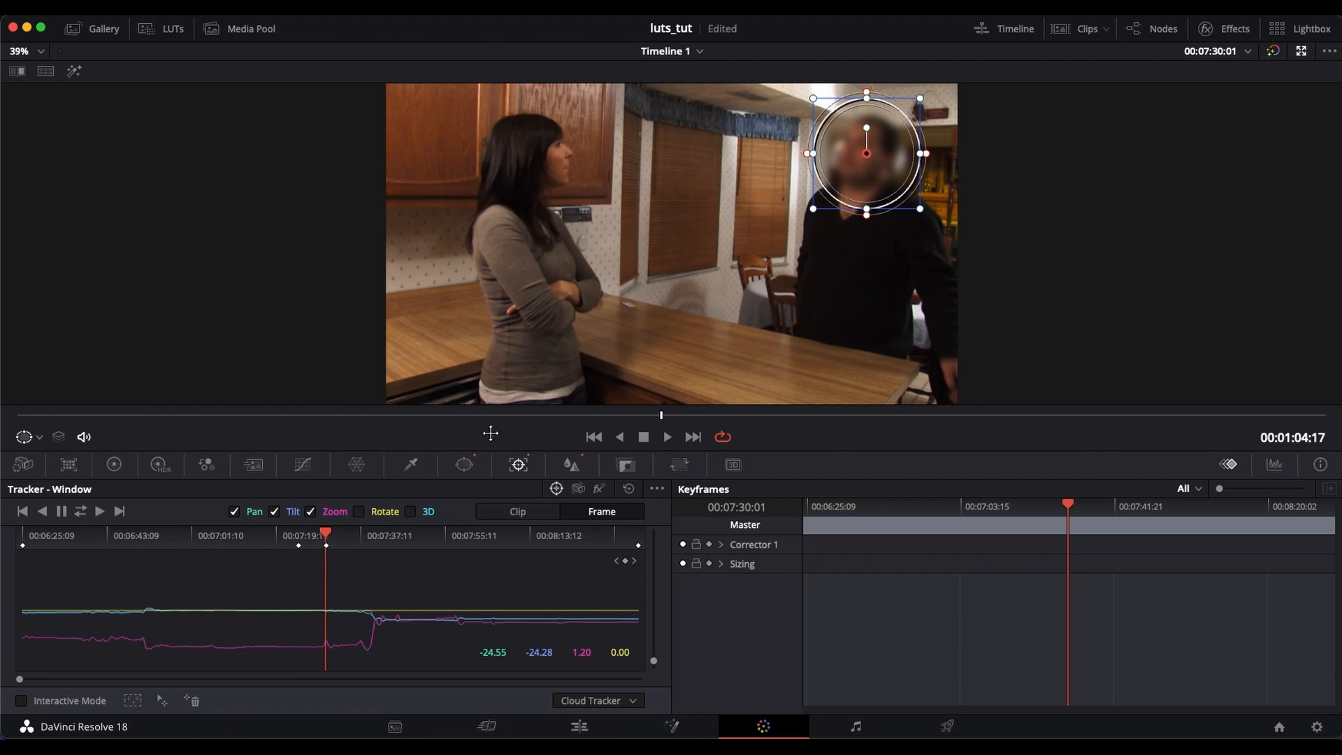
Step: Shrink the circle around the man's head at 00:01:15:12 and move it back onto his head at 00:01:16:16
left_click_drag(327, 535, 376, 532)
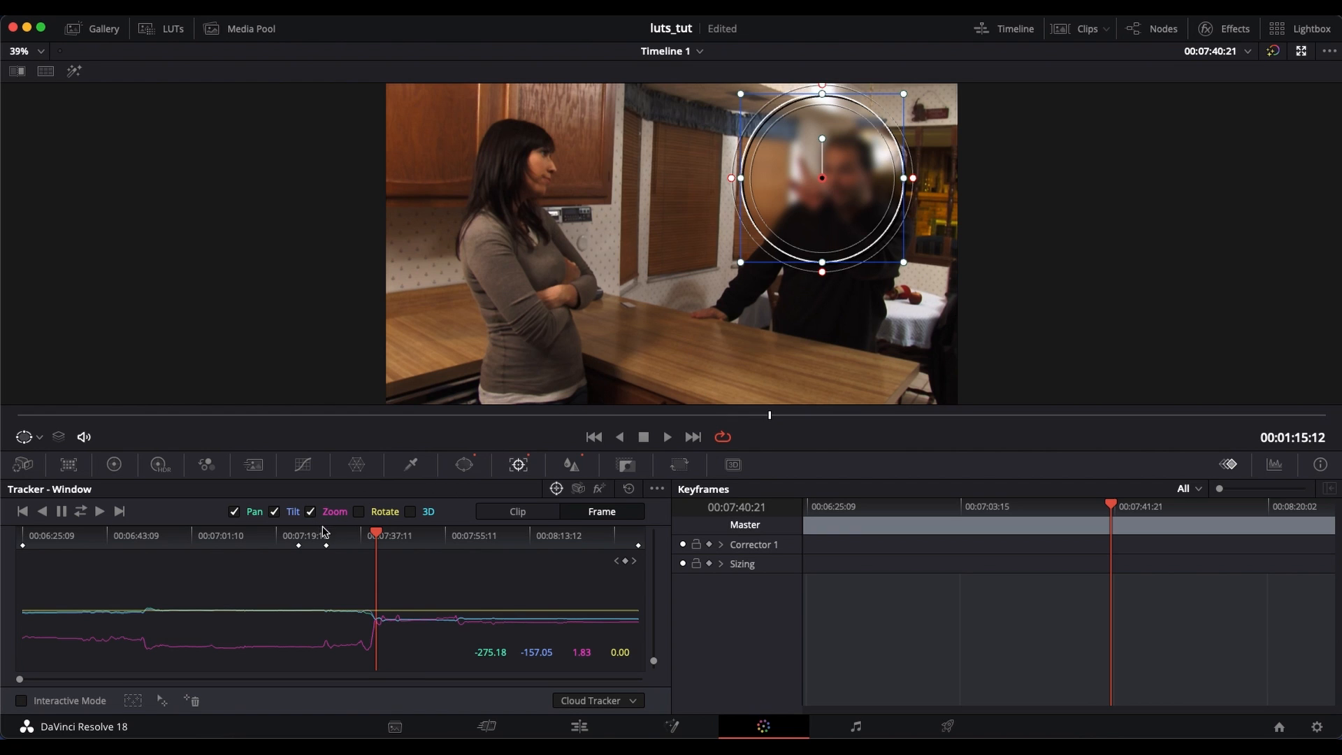
left_click_drag(377, 536, 376, 538)
left_click_drag(904, 262, 850, 200)
left_click_drag(377, 535, 382, 535)
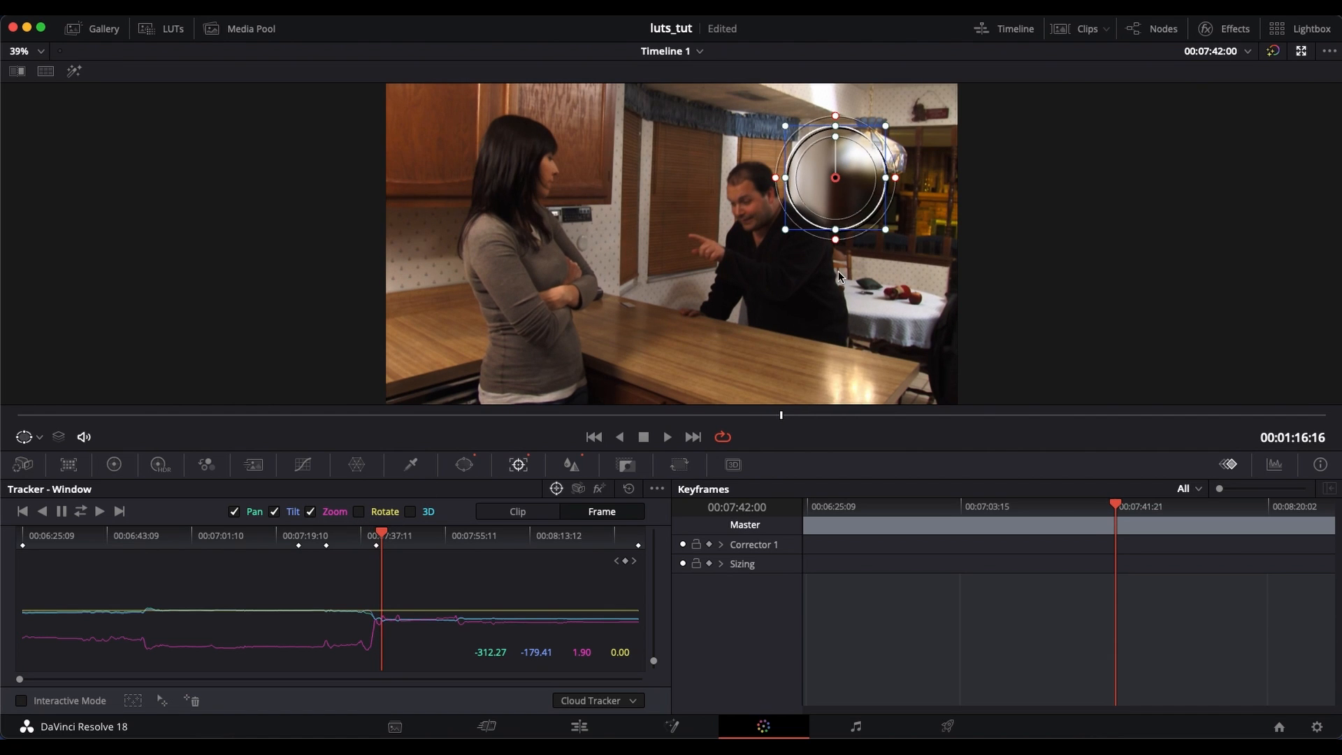
left_click_drag(844, 190, 759, 213)
Step: Recentre the circle on the man's head just after 00:01:16:16 and again at 00:01:32:09
left_click_drag(382, 533, 388, 535)
left_click_drag(767, 201, 813, 152)
left_click_drag(388, 531, 456, 533)
left_click_drag(819, 190, 767, 208)
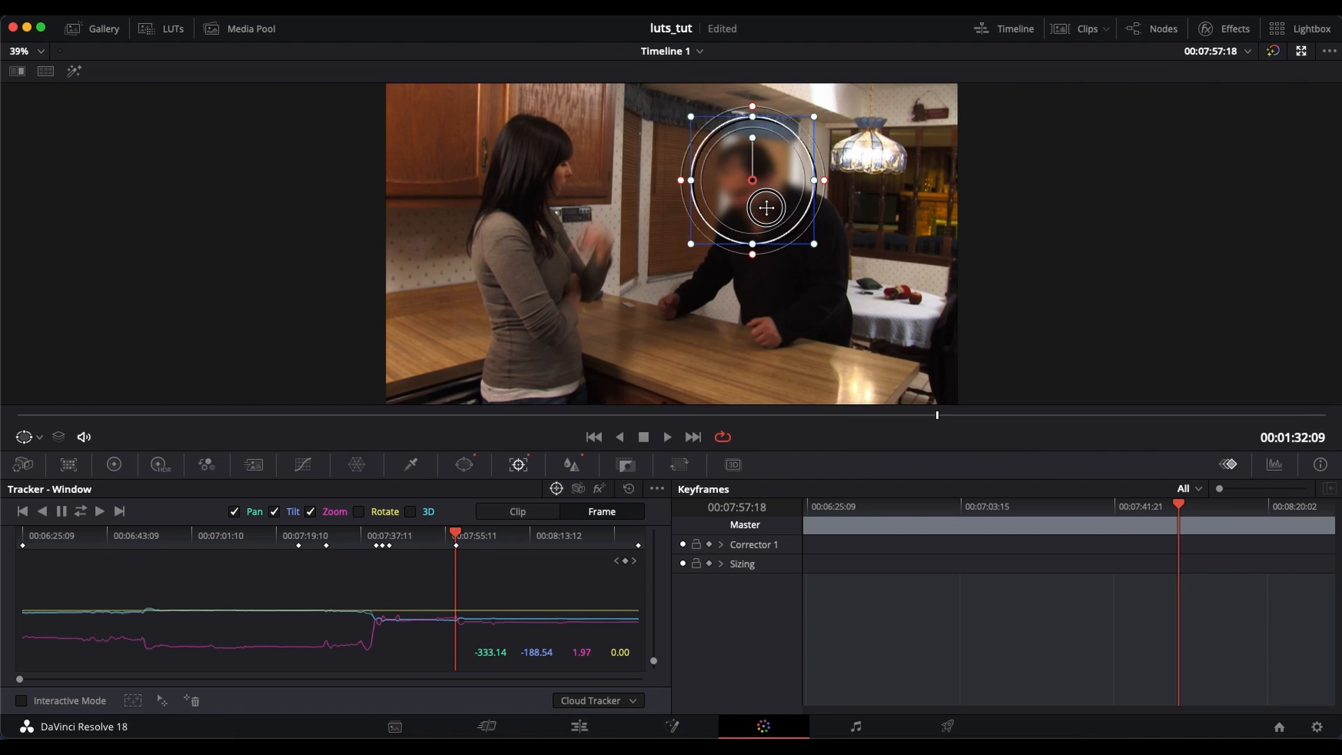
Step: Recentre the circle on the man's head between 00:01:32:09 and 00:01:38:15, and again at 00:01:38:15
left_click_drag(458, 535, 471, 534)
left_click_drag(767, 168, 793, 185)
left_click_drag(472, 533, 485, 532)
left_click_drag(804, 186, 826, 180)
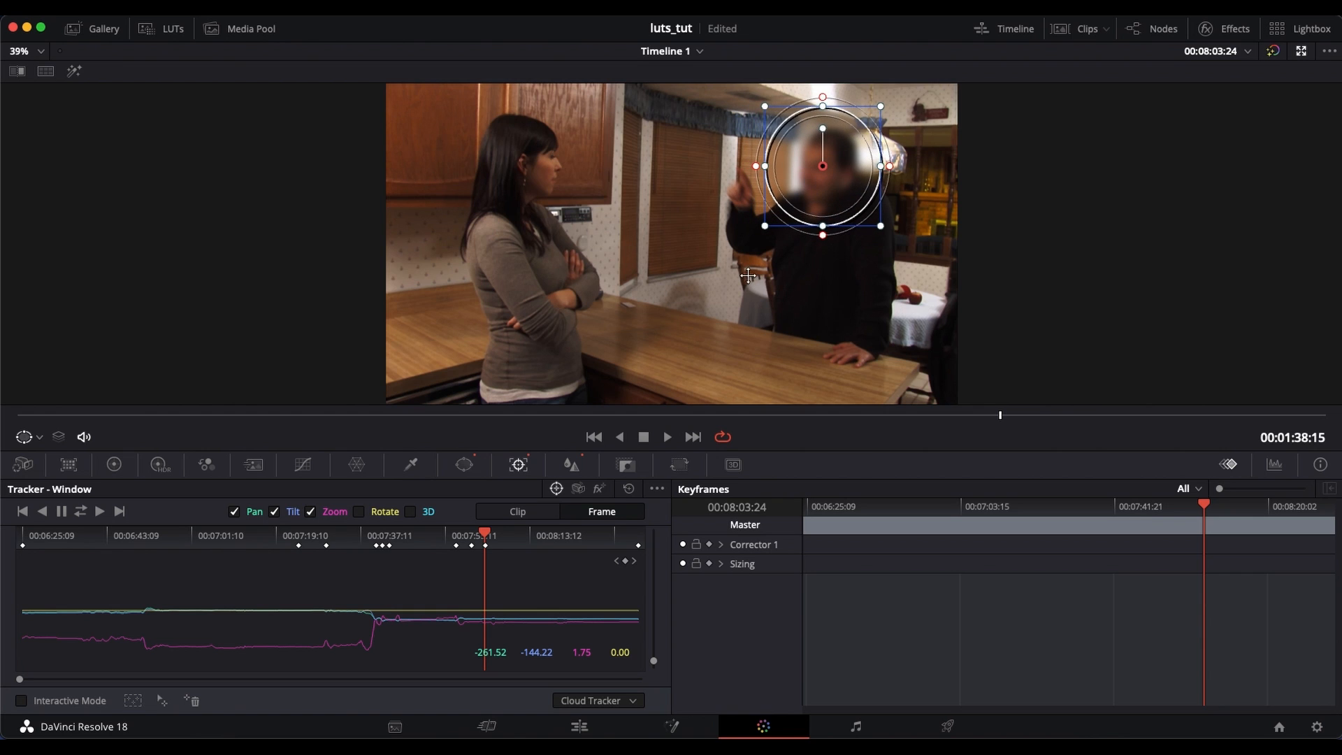
Step: Check the window's position across the clip and recentre the circle on the man's head at 00:01:11:14
left_click_drag(486, 532, 607, 533)
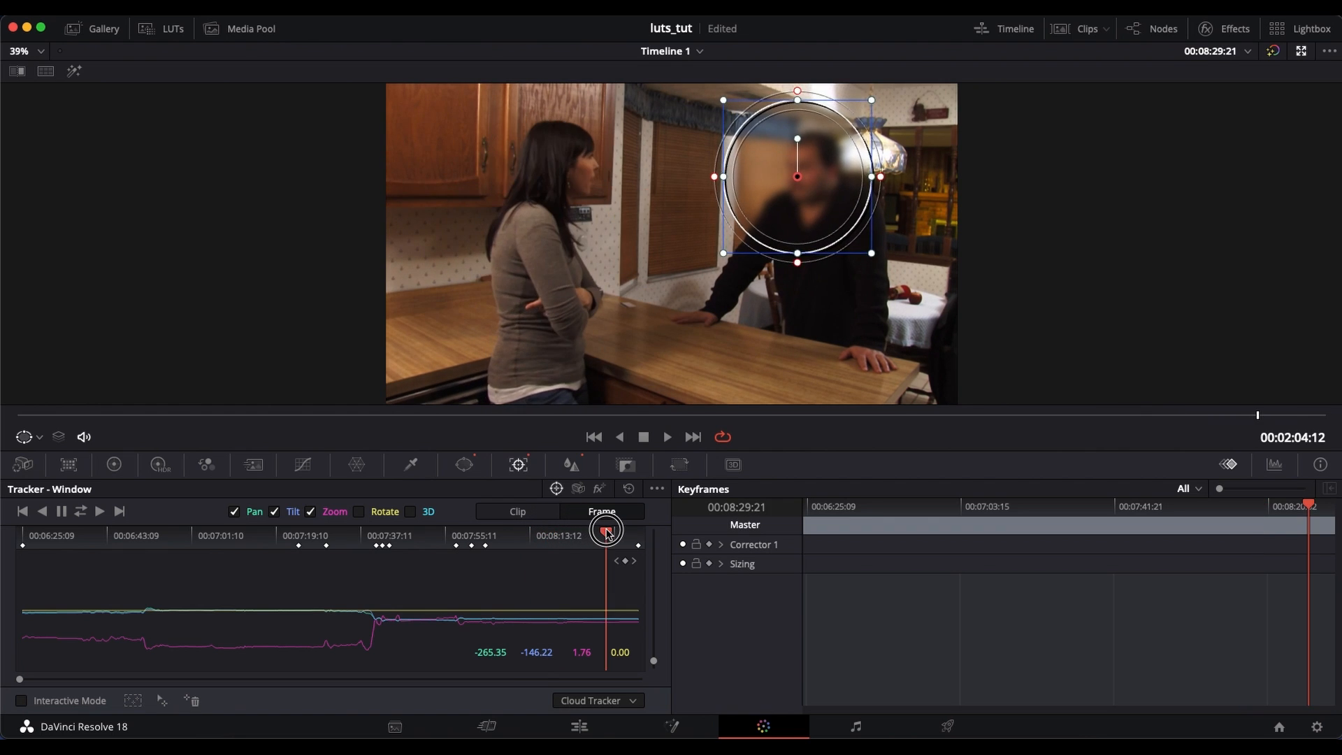
left_click(377, 560)
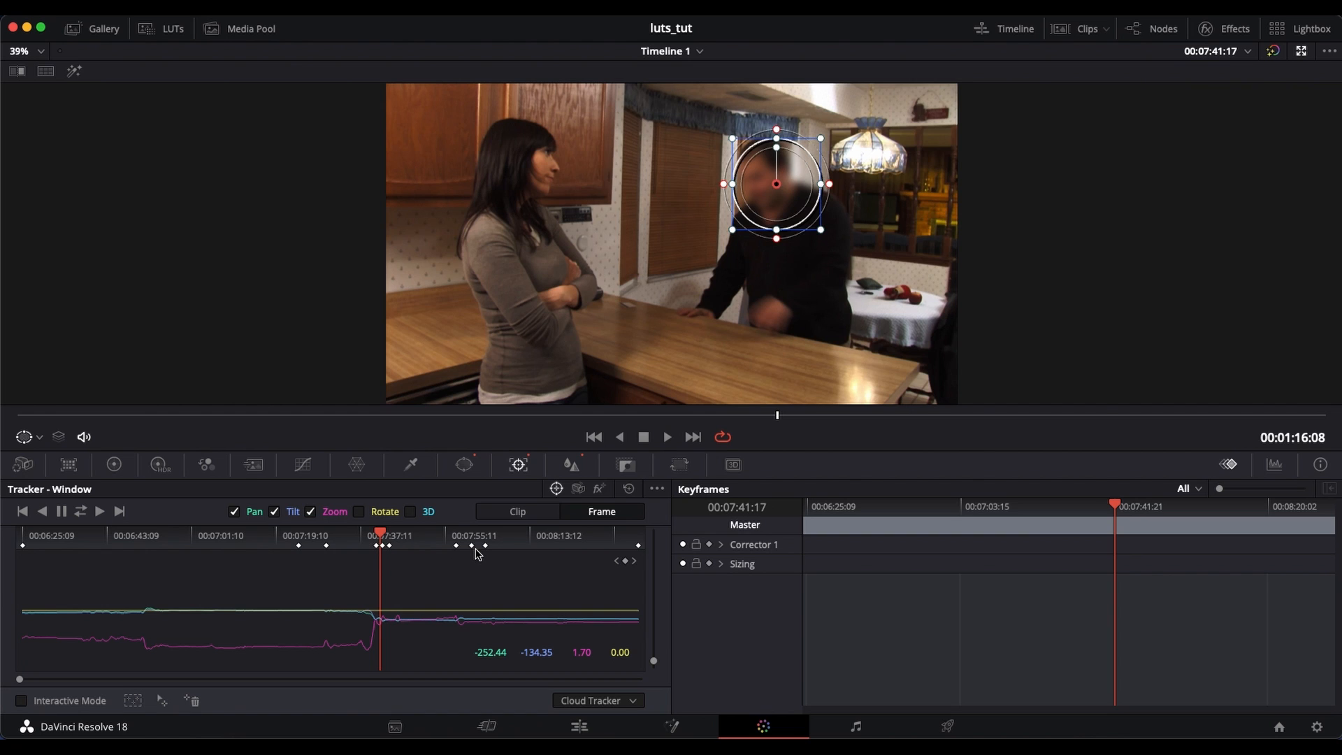
left_click(300, 544)
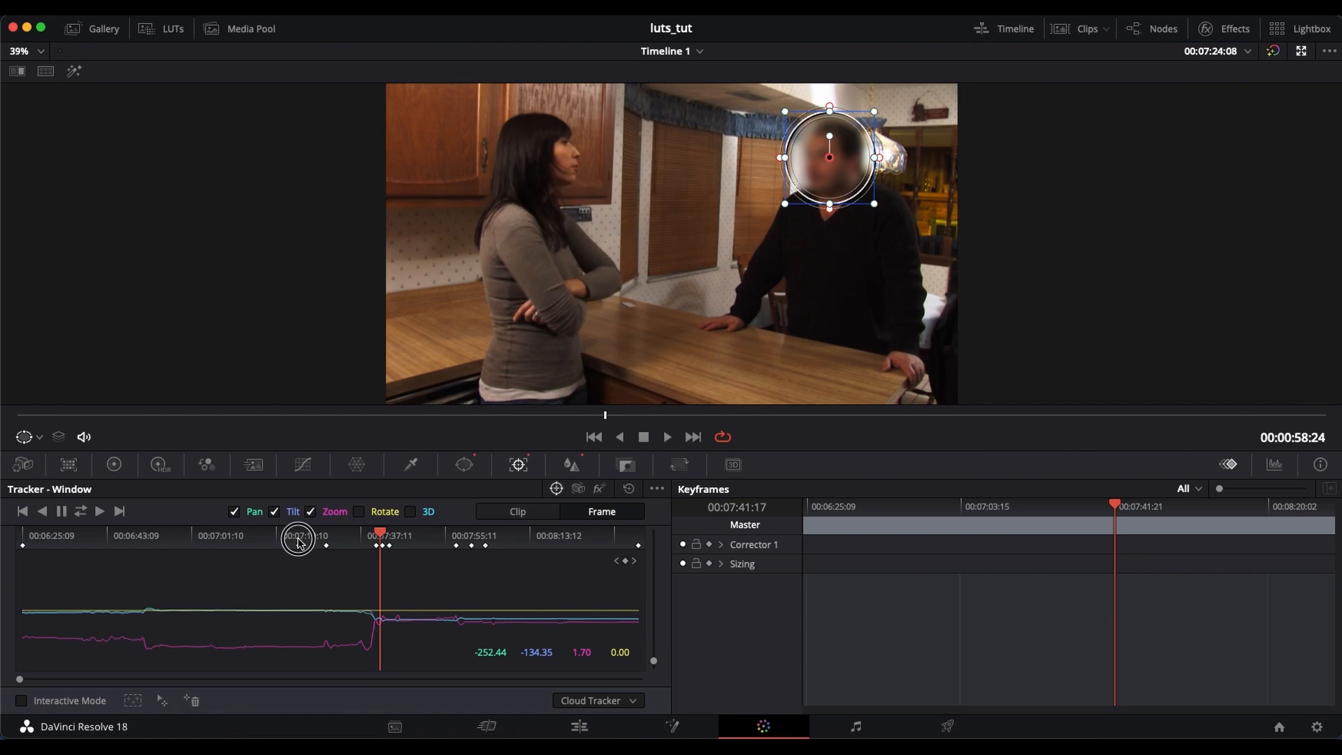
left_click_drag(300, 545, 358, 546)
left_click_drag(845, 172, 826, 174)
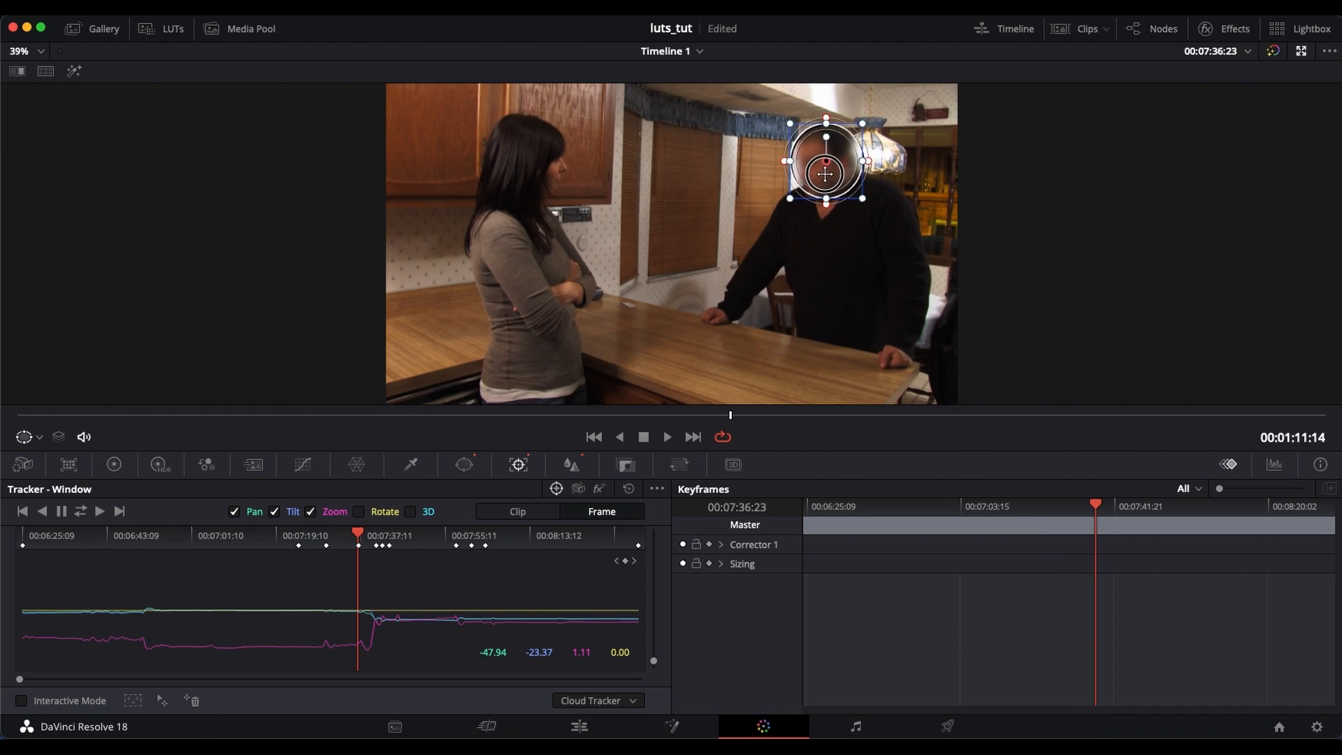
Step: Refit the circle to the man's head at 00:01:26:08 and 00:01:31:05
left_click(365, 536)
left_click_drag(365, 537, 428, 536)
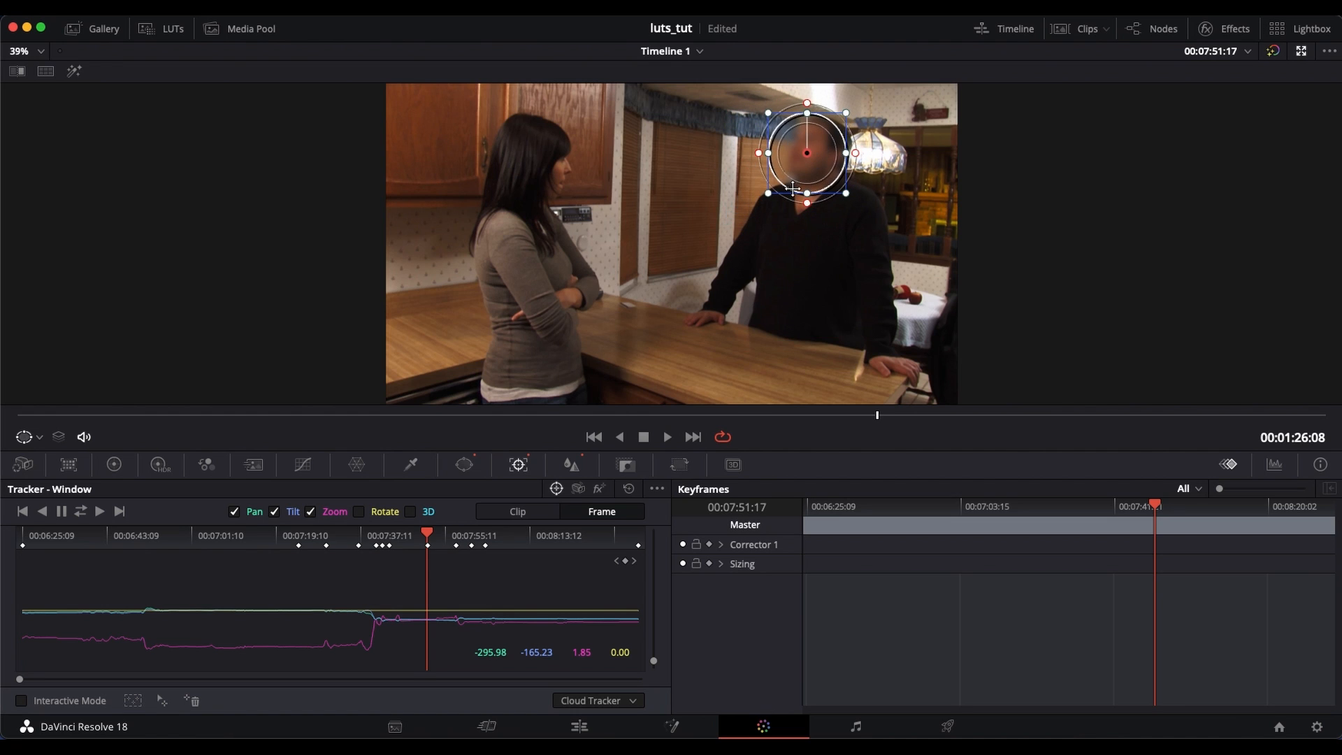
left_click_drag(427, 536, 450, 535)
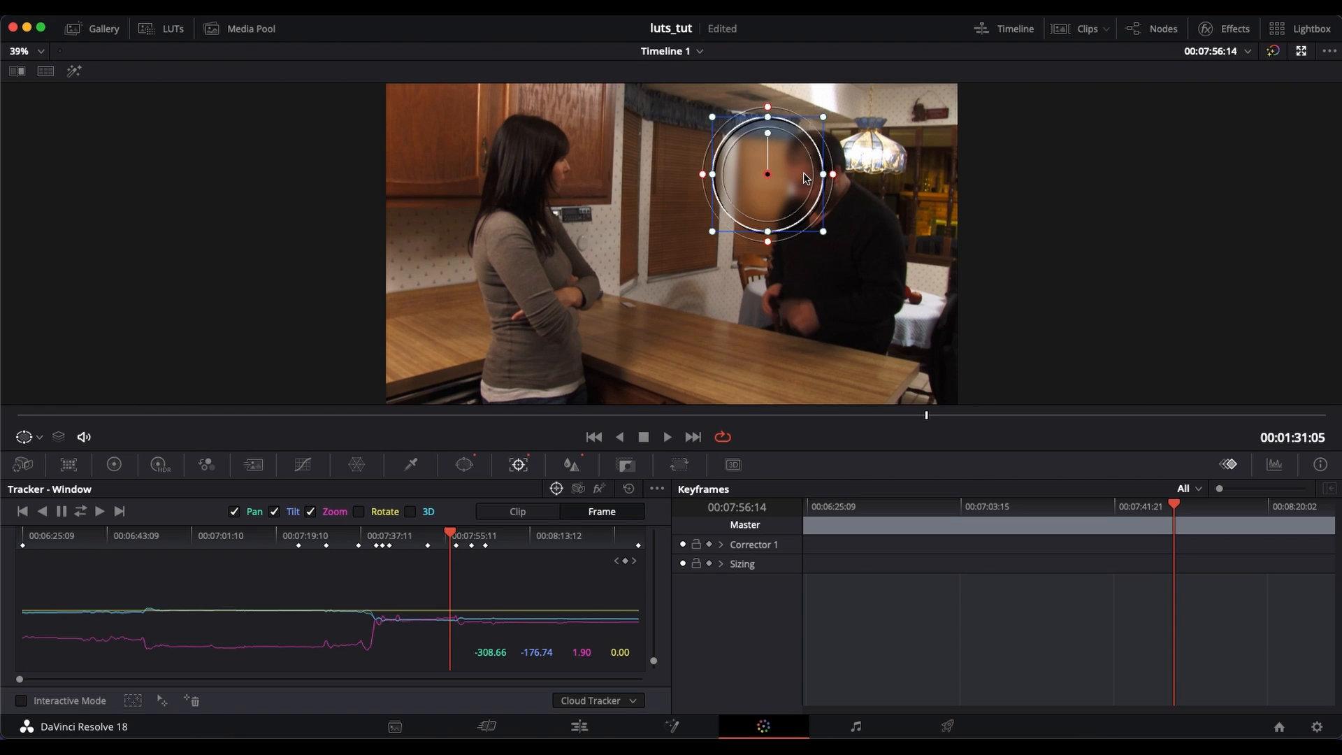
left_click_drag(451, 535, 496, 529)
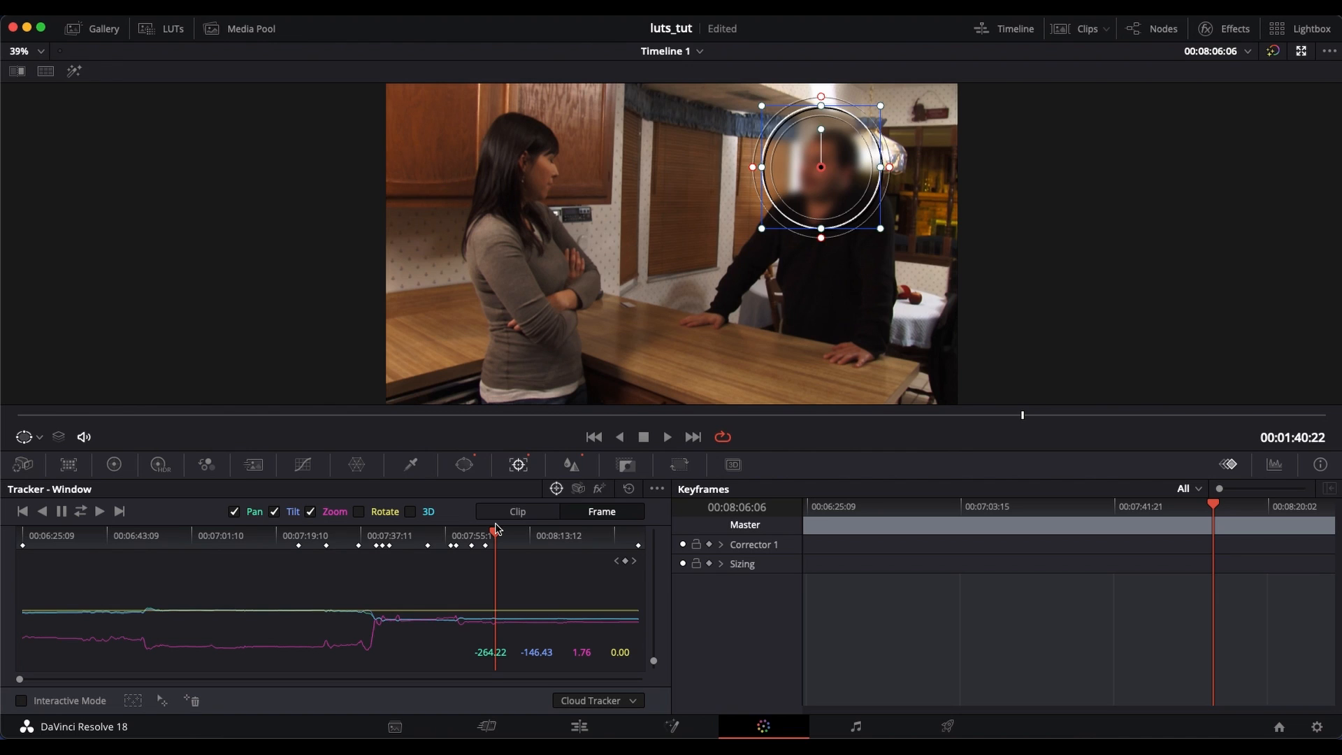
Step: Review the blurred face on the editing timeline around 00:01:13:15 and 00:01:07:13, and return to the tracked window
left_click(579, 726)
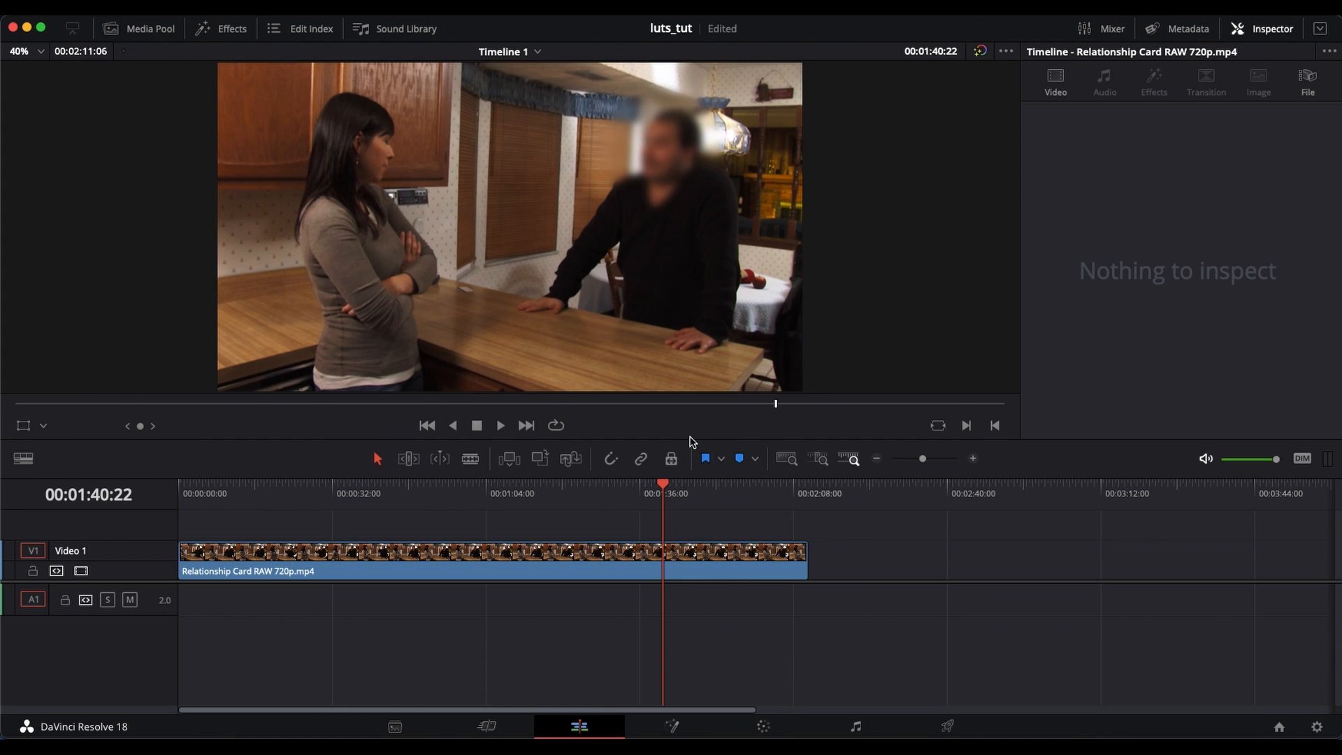
left_click_drag(662, 487, 532, 501)
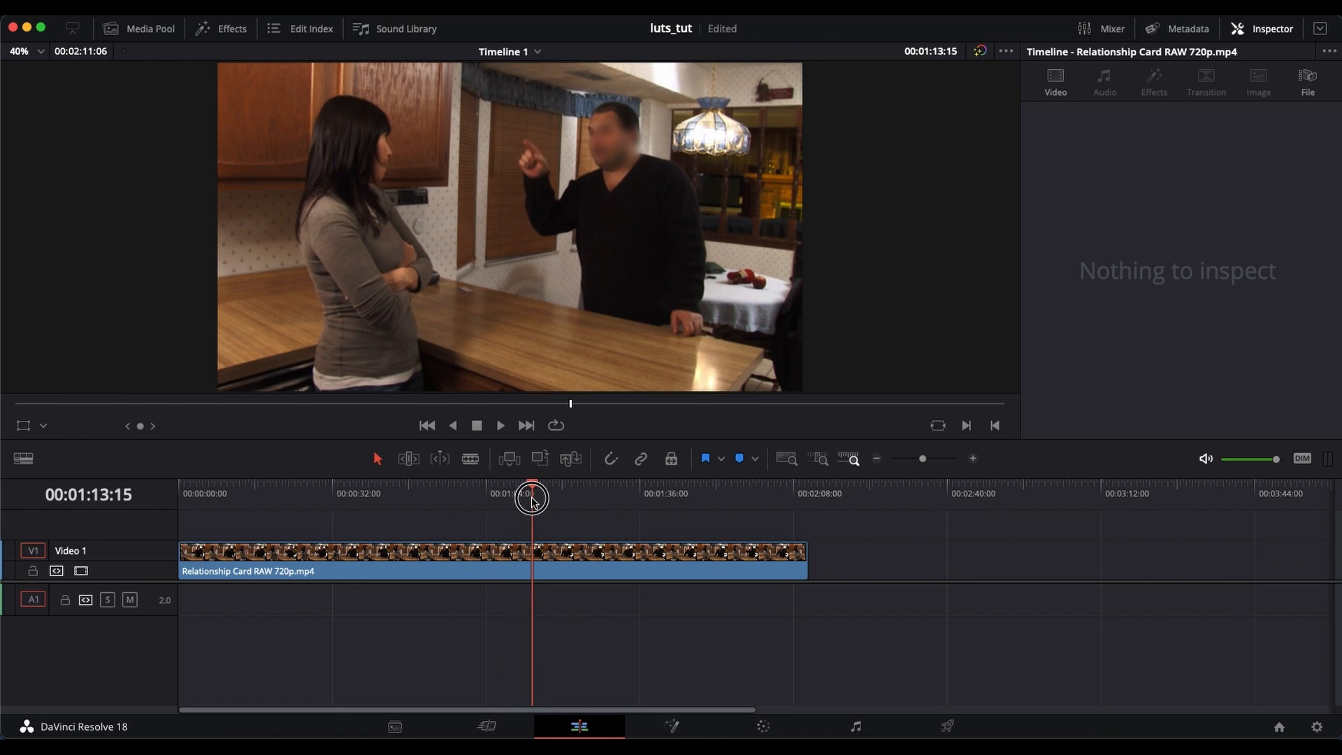
left_click_drag(533, 501, 503, 503)
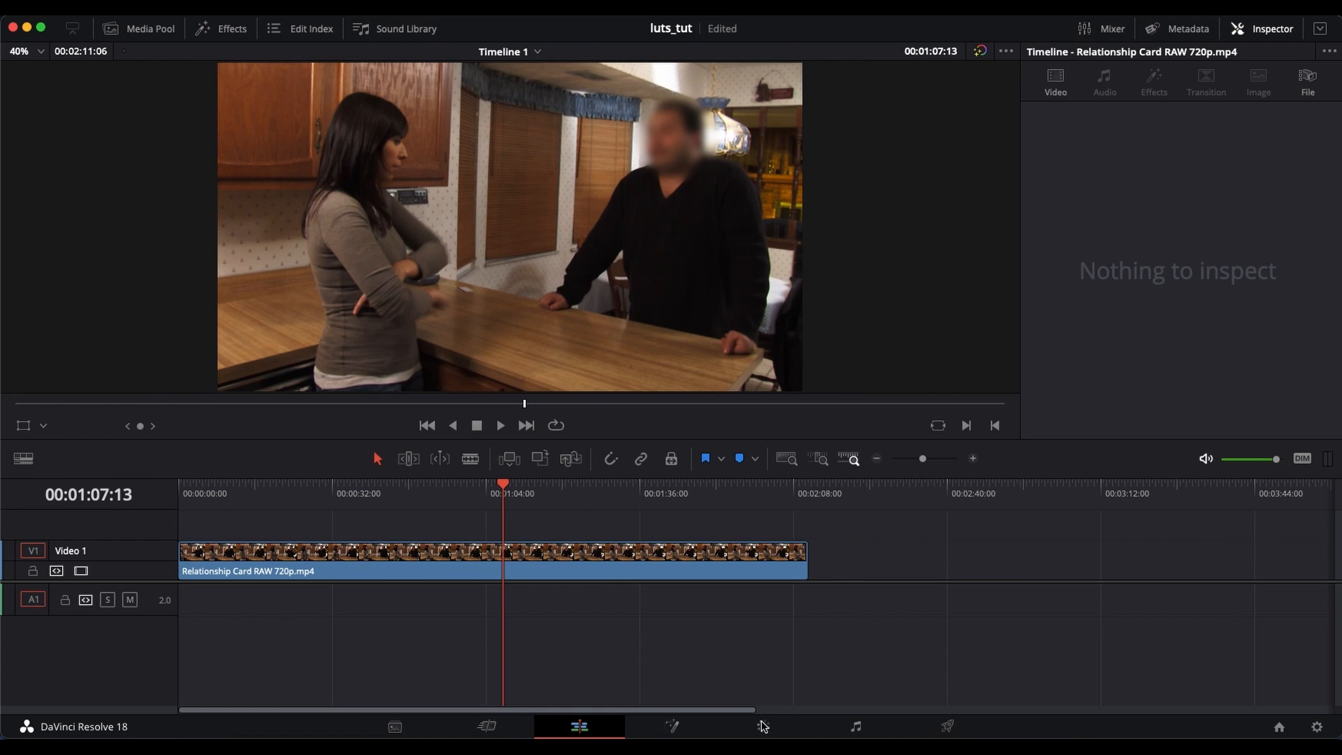
left_click(763, 728)
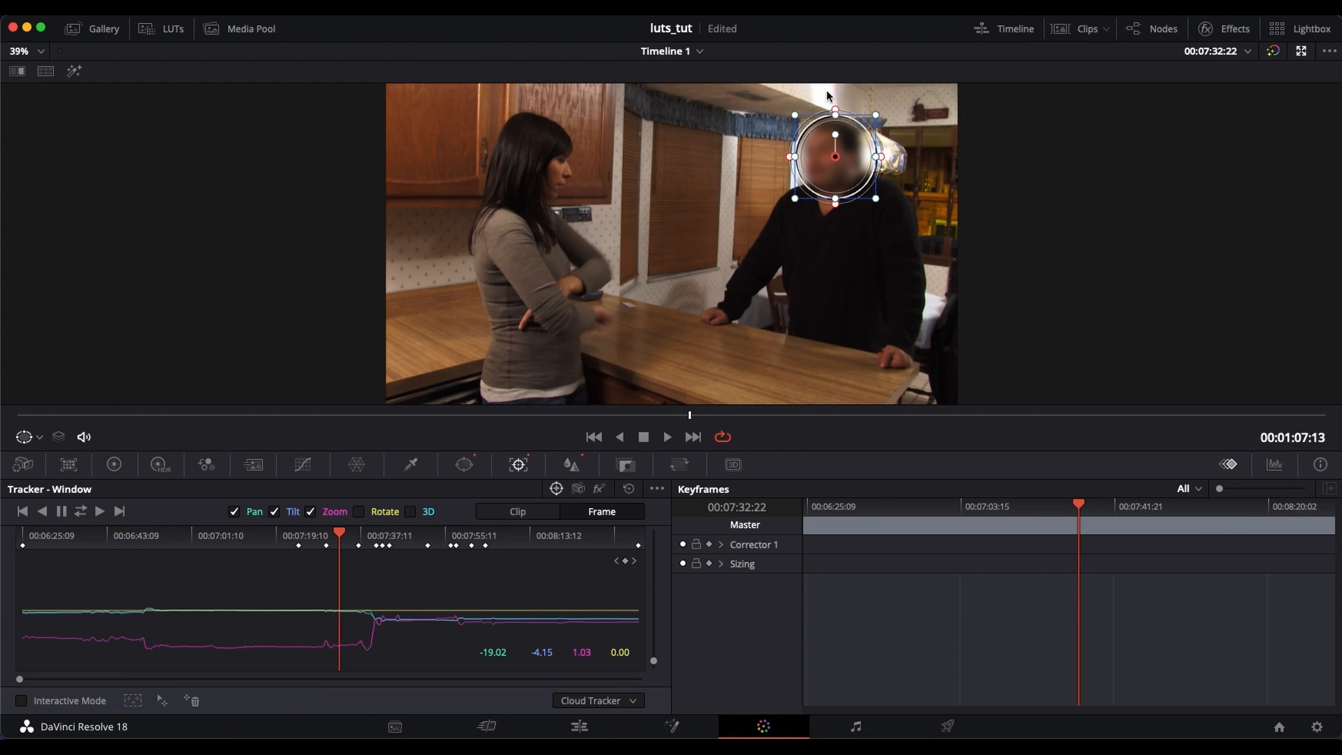